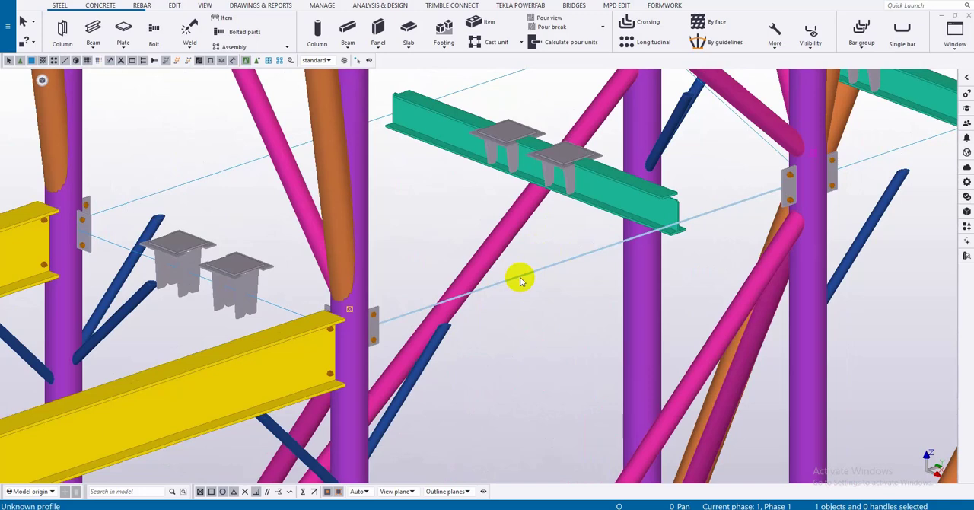
# - Inspect the profile and material properties of the line-only beam between the columns and of the adjoining yellow beam
pyautogui.doubleClick(521, 277)
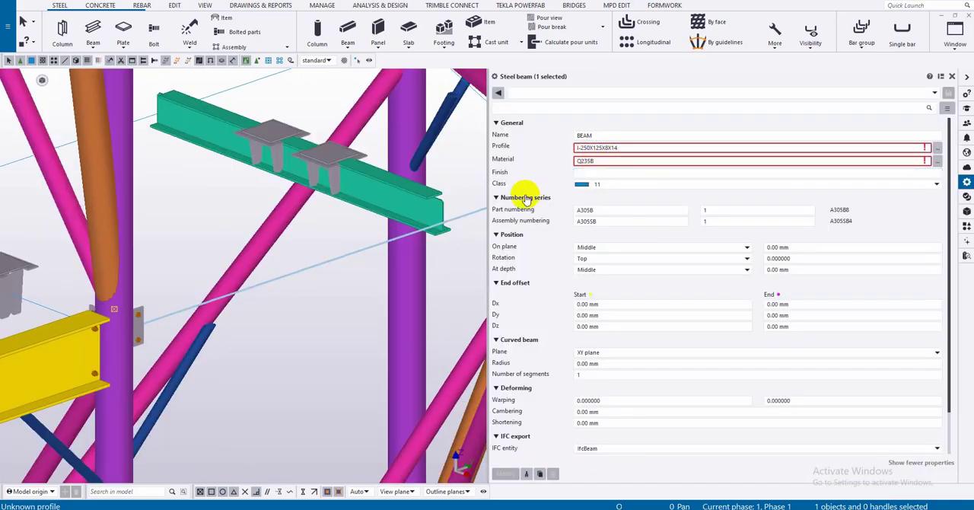
pyautogui.moveTo(487, 192); pyautogui.dragTo(614, 192)
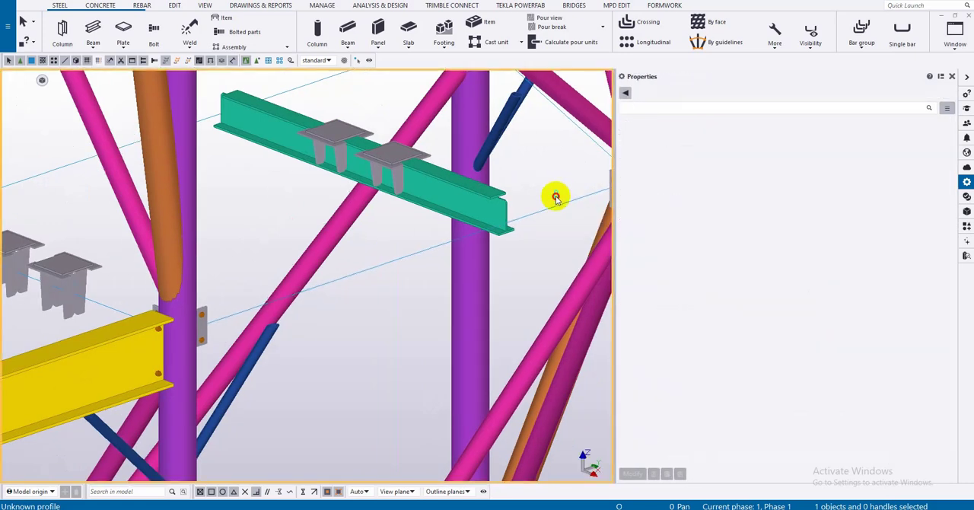
pyautogui.click(556, 198)
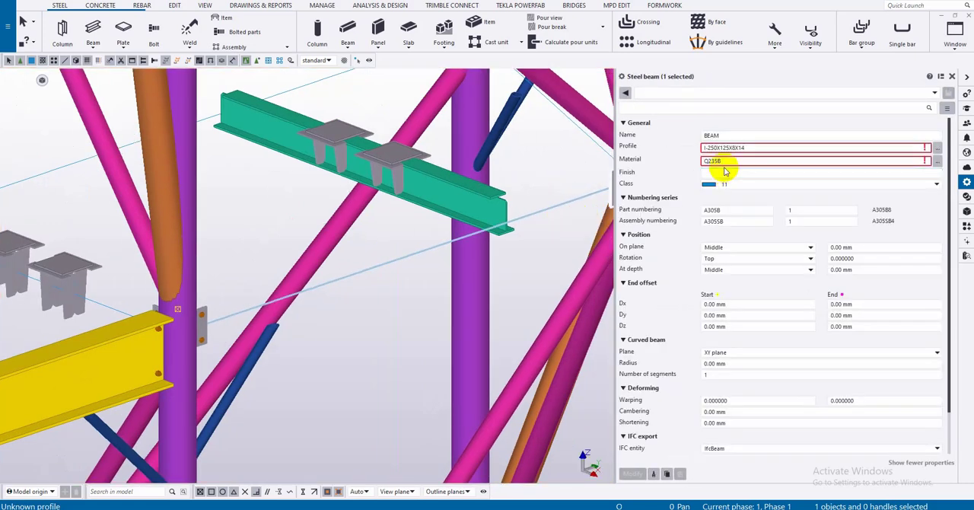
pyautogui.click(552, 197)
pyautogui.scroll(-6, 537, 225)
pyautogui.scroll(3, 535, 226)
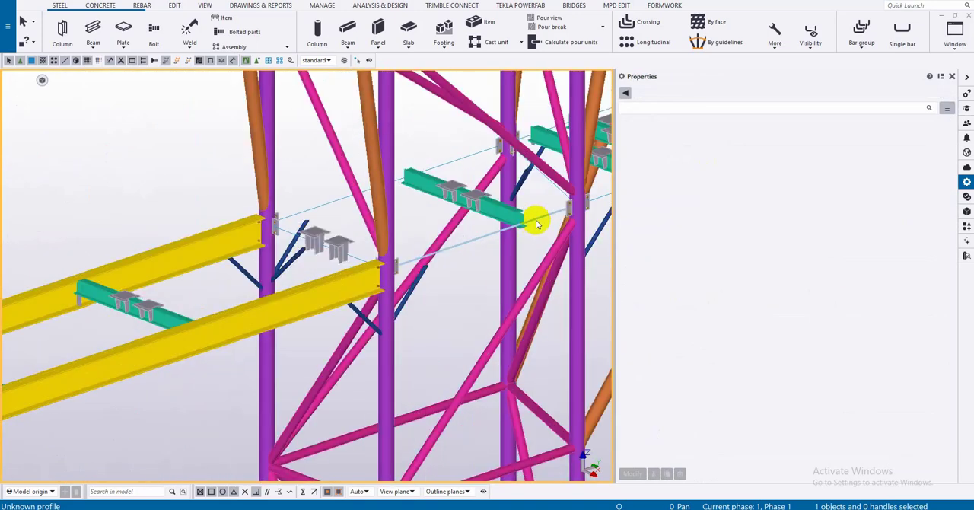
pyautogui.click(537, 223)
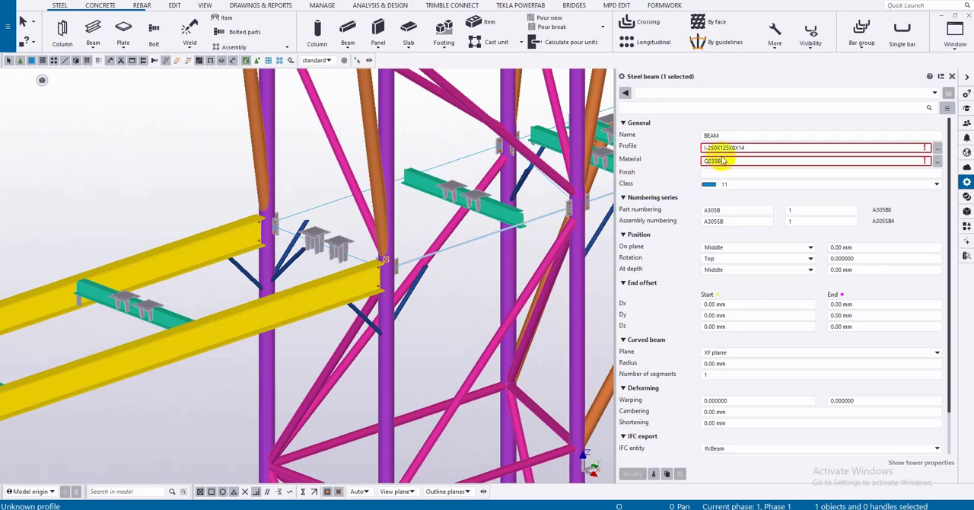
pyautogui.click(372, 274)
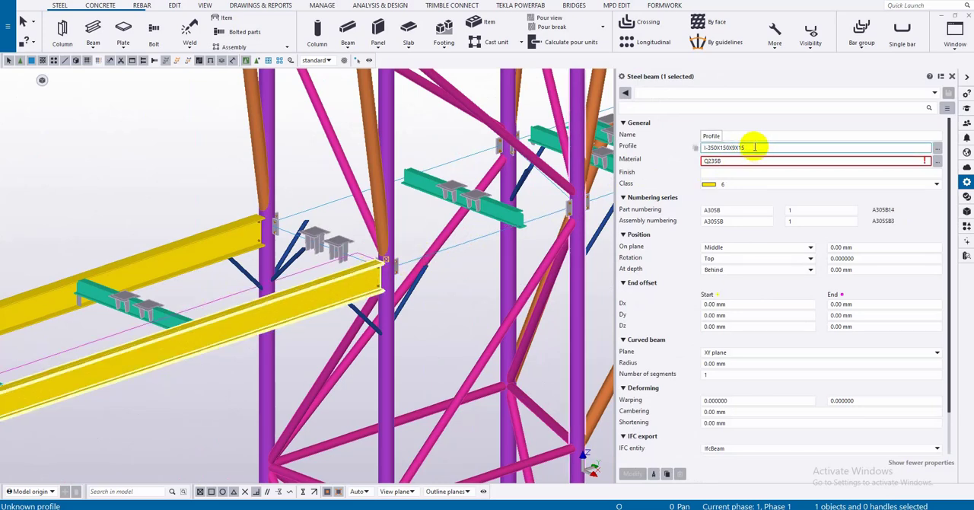
# - Copy the profile name I-250X125X8X14 from the properties of the line-only beam
pyautogui.click(452, 249)
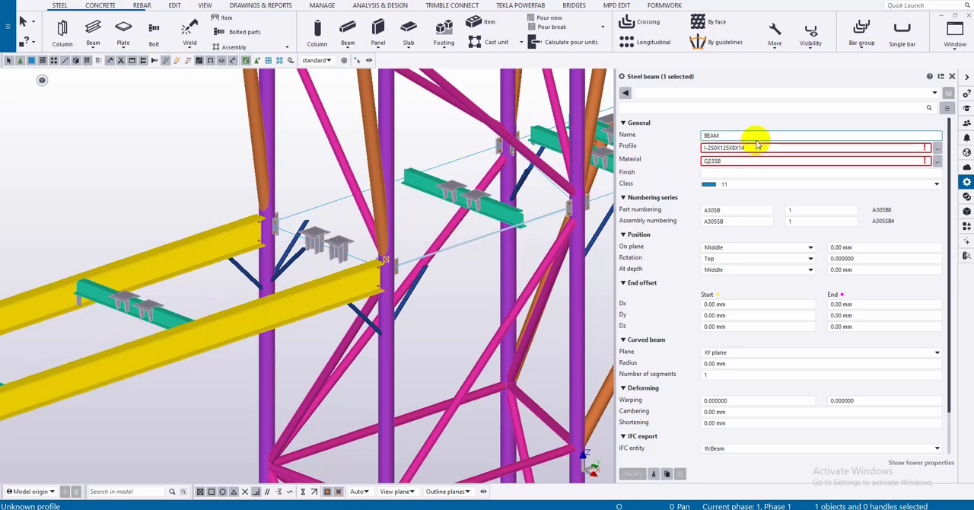
pyautogui.moveTo(746, 148); pyautogui.dragTo(705, 151)
pyautogui.rightClick(711, 149)
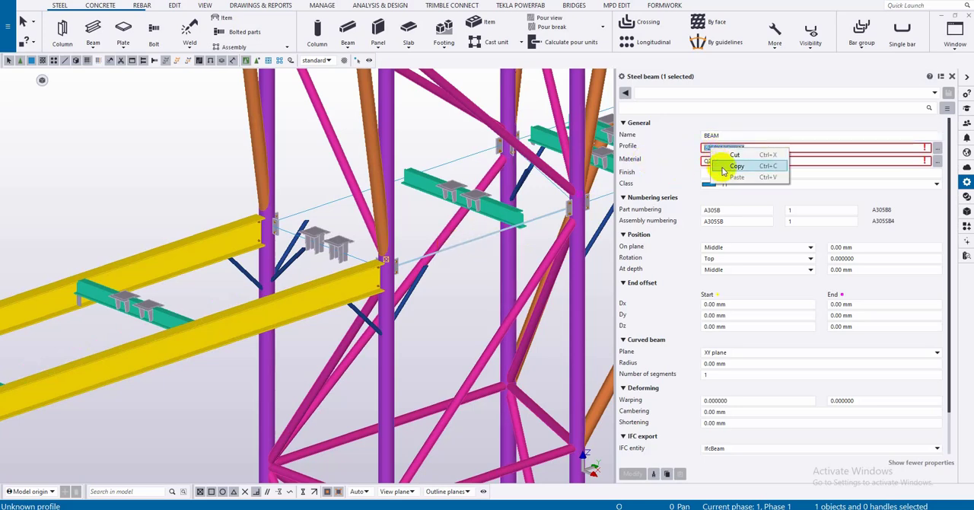
pyautogui.click(722, 167)
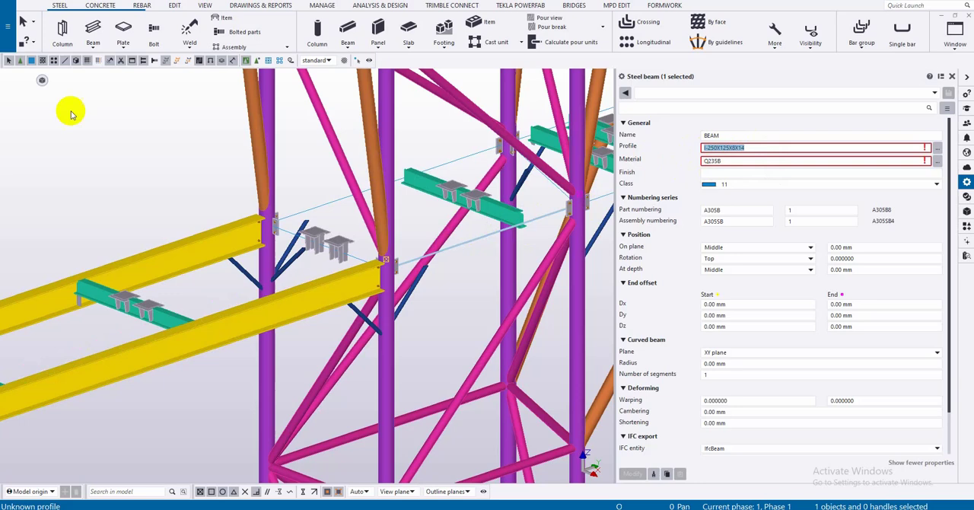
# - Open the profile catalog and select the profile I-250X125X7.5X12.5 in the I group of the I profiles
pyautogui.click(8, 25)
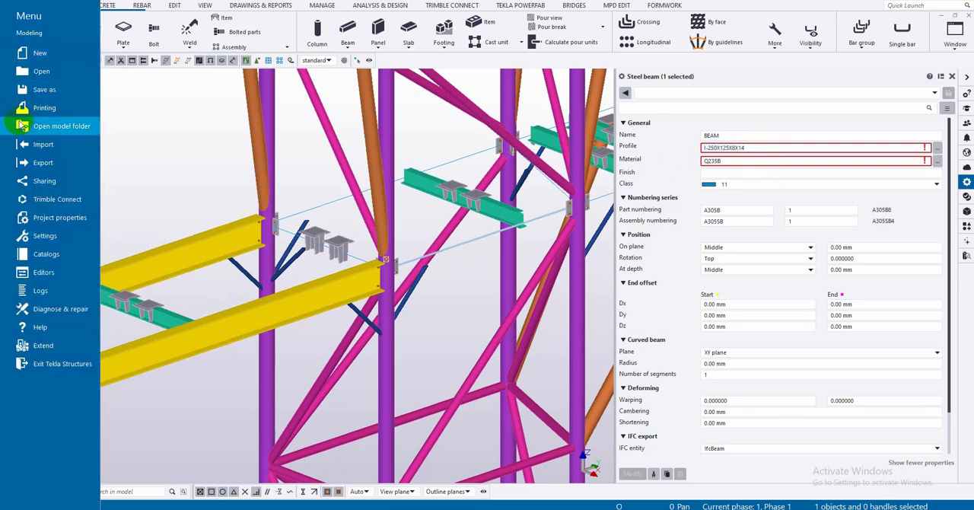
pyautogui.click(45, 254)
pyautogui.click(139, 37)
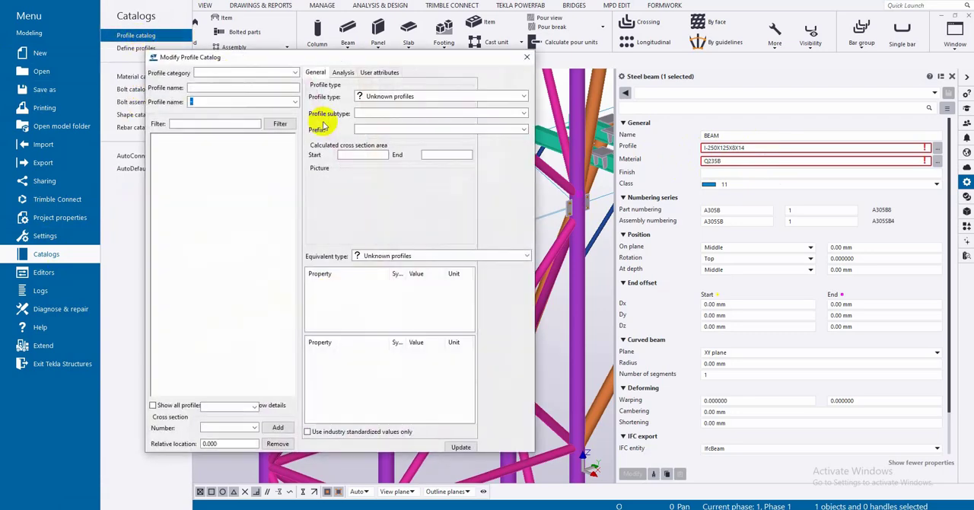
pyautogui.doubleClick(184, 152)
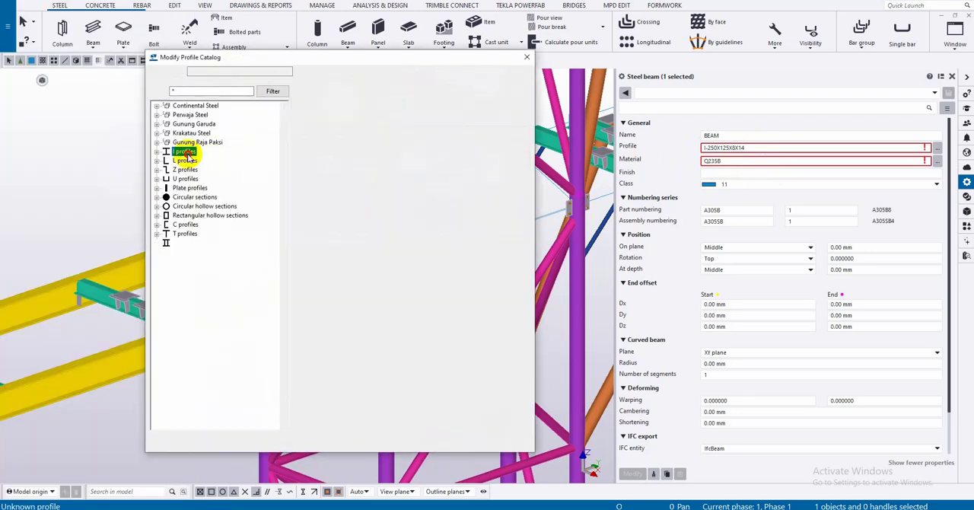
pyautogui.doubleClick(181, 242)
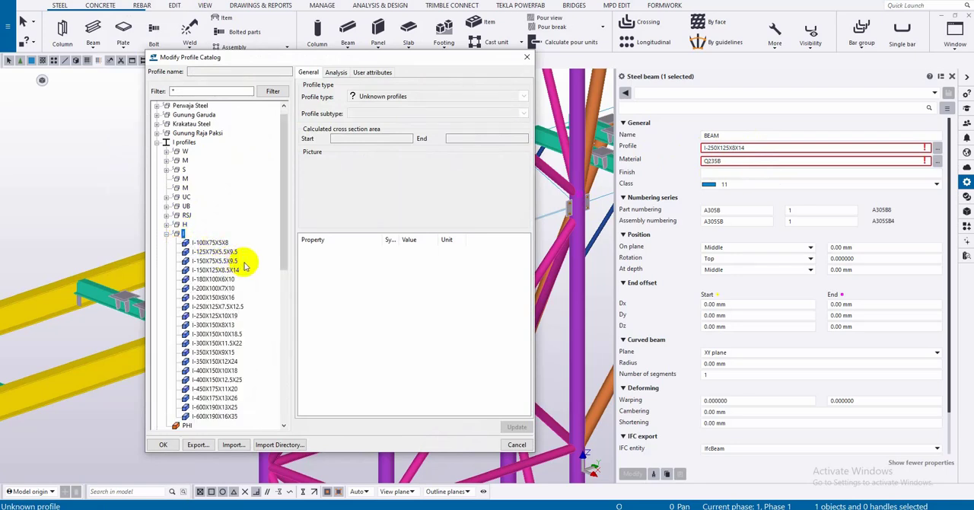
pyautogui.click(220, 306)
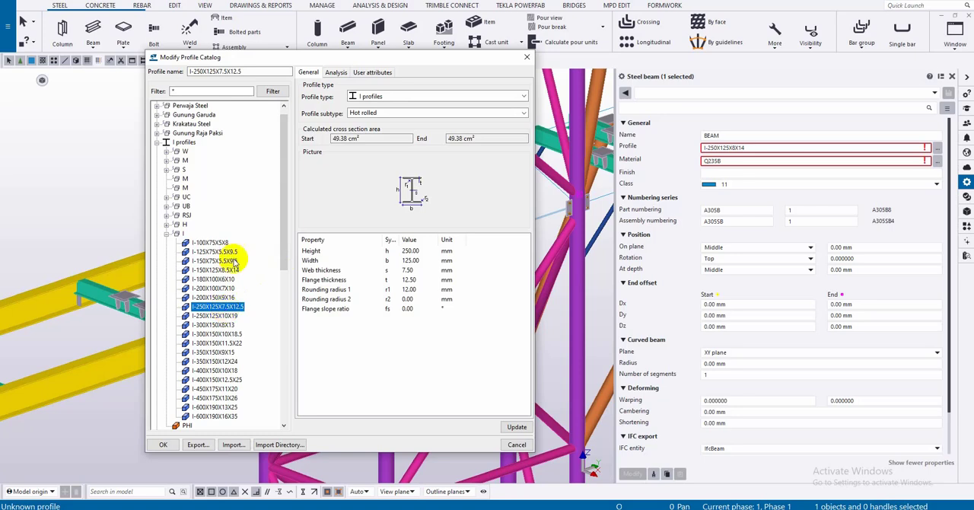
# - Duplicate the I-250X125X7.5X12.5 profile and rename the copy I-250X125X8X14
pyautogui.rightClick(218, 307)
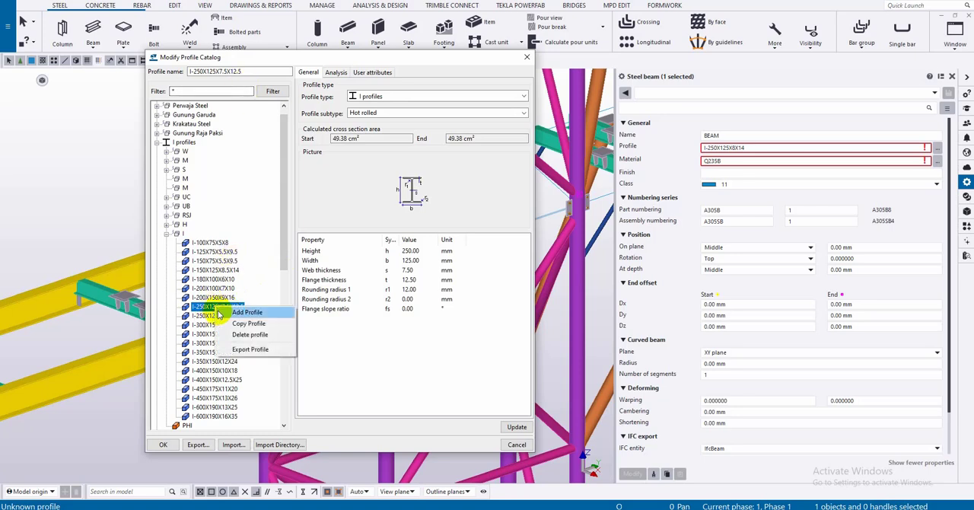
pyautogui.click(228, 321)
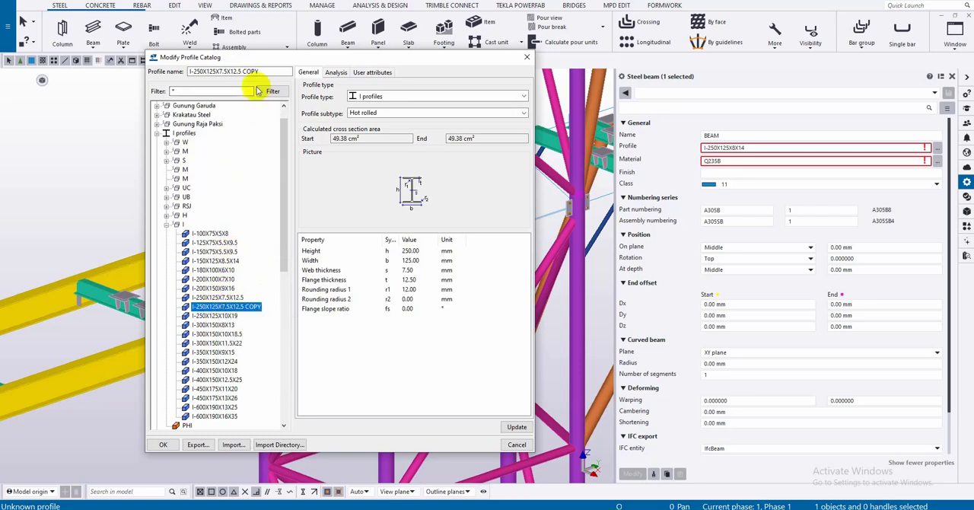
pyautogui.moveTo(260, 72); pyautogui.dragTo(120, 94)
pyautogui.hotkey('ctrl', 'v')
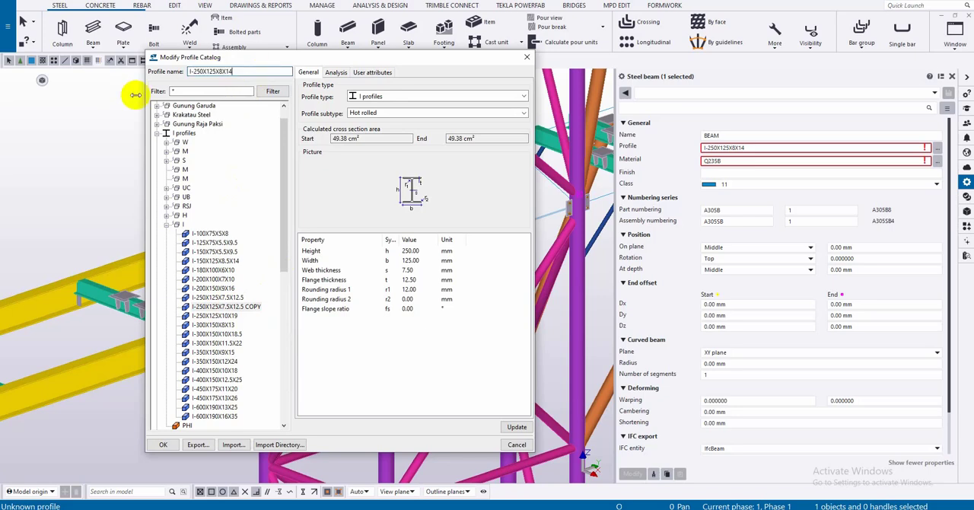
pyautogui.click(517, 426)
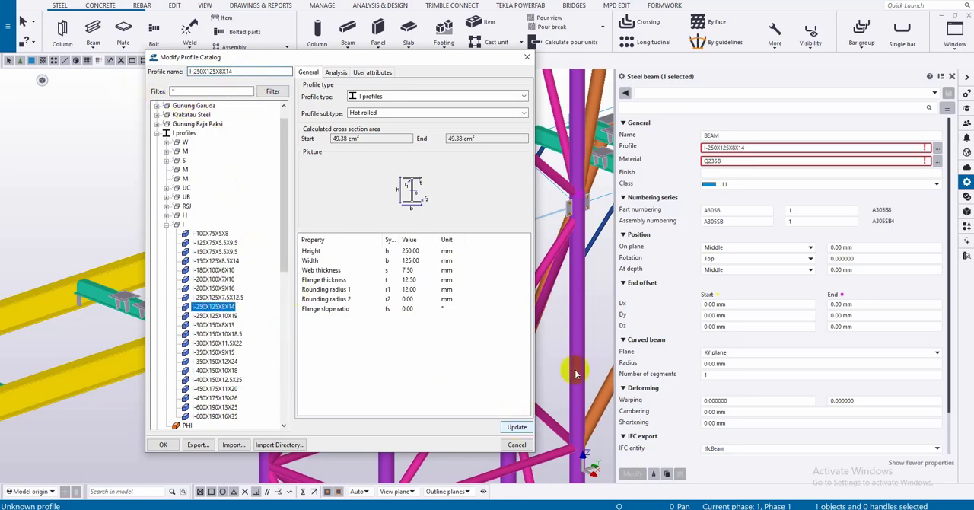
# - Set the new I-250X125X8X14 profile's web thickness to 8 mm and its flange thickness to 14 mm
pyautogui.doubleClick(411, 271)
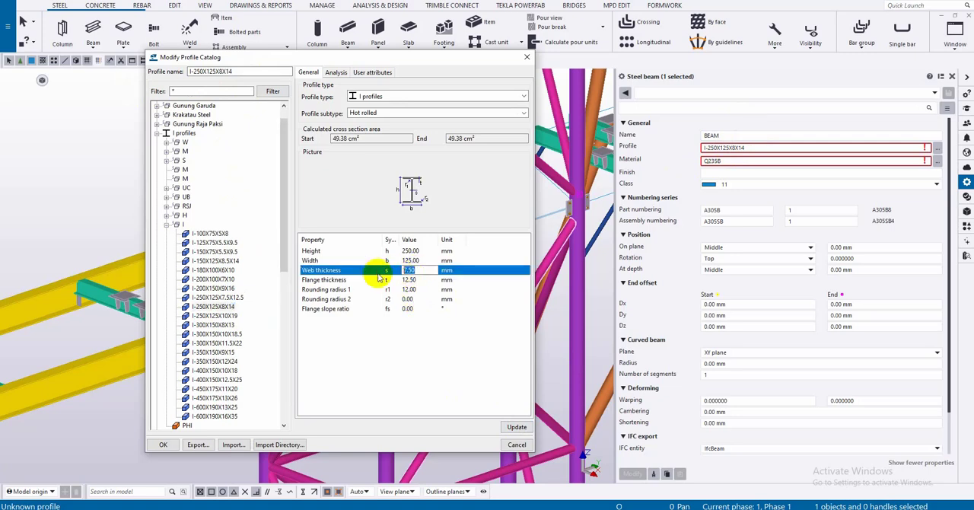
pyautogui.write('8')
pyautogui.doubleClick(411, 280)
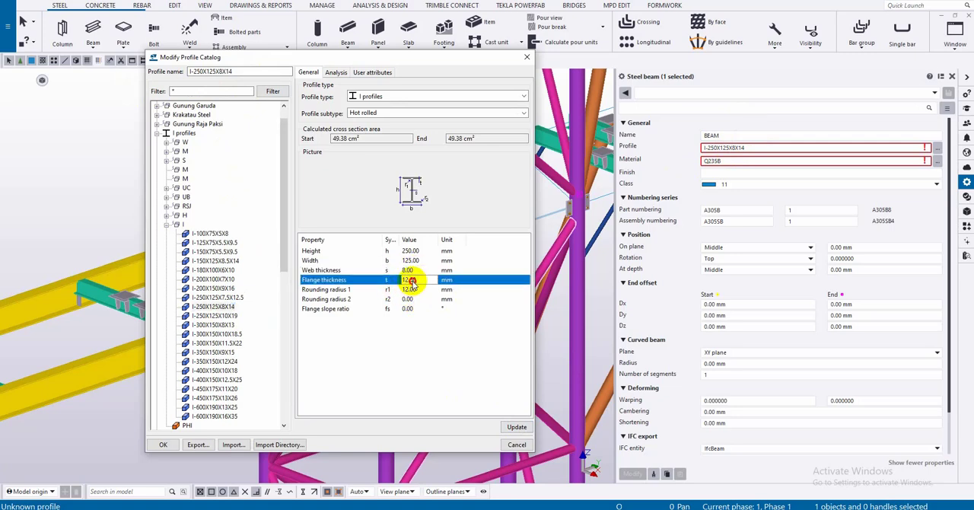
pyautogui.write('1')
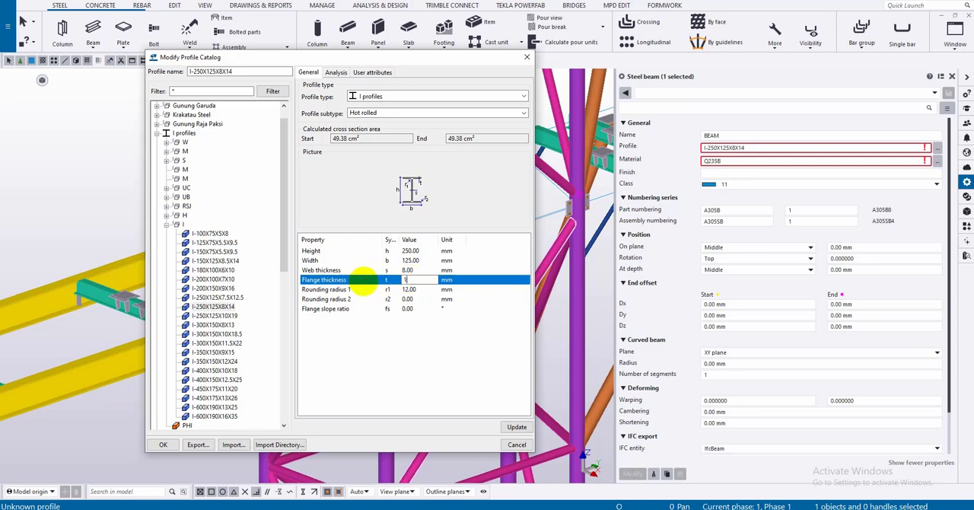
pyautogui.write('4')
# - Check the new profile's weight per unit length, then update the profile and save the profile catalog
pyautogui.click(335, 72)
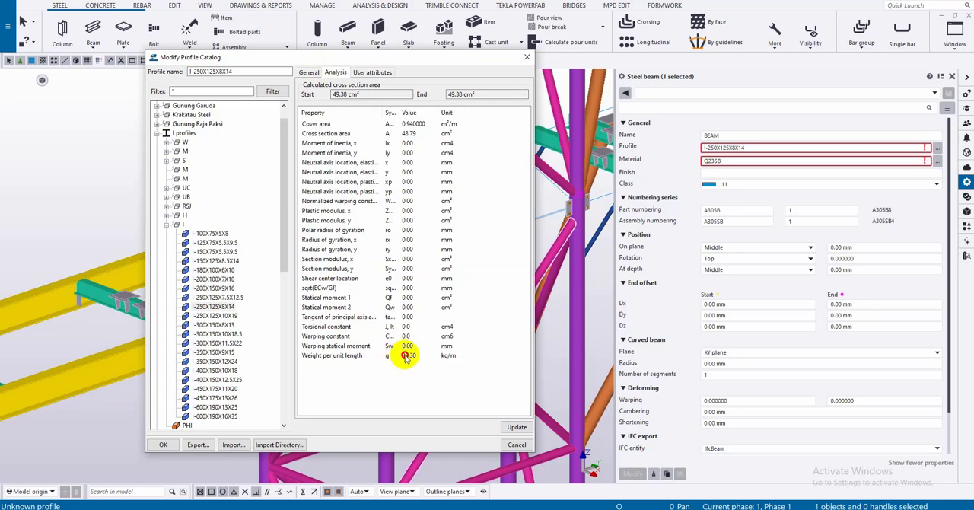
pyautogui.doubleClick(407, 355)
pyautogui.moveTo(417, 356); pyautogui.dragTo(389, 357)
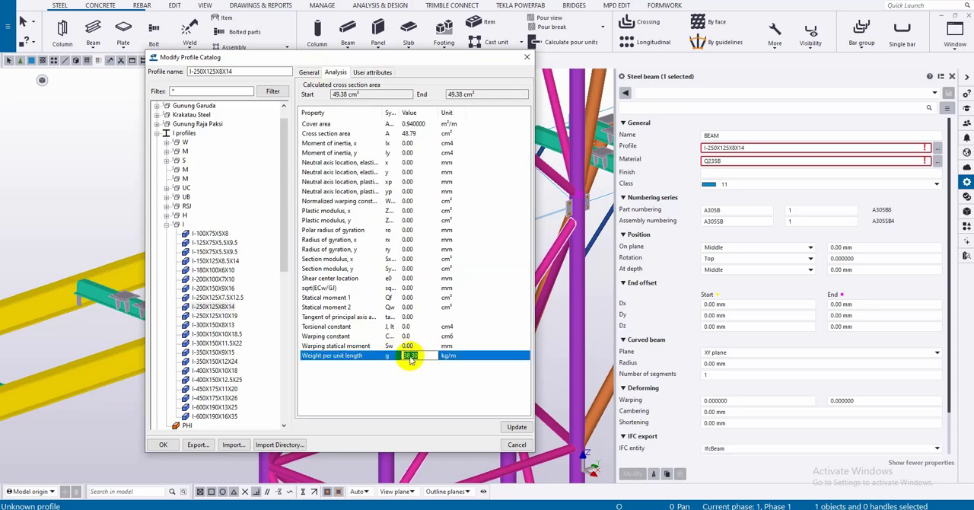
pyautogui.click(513, 425)
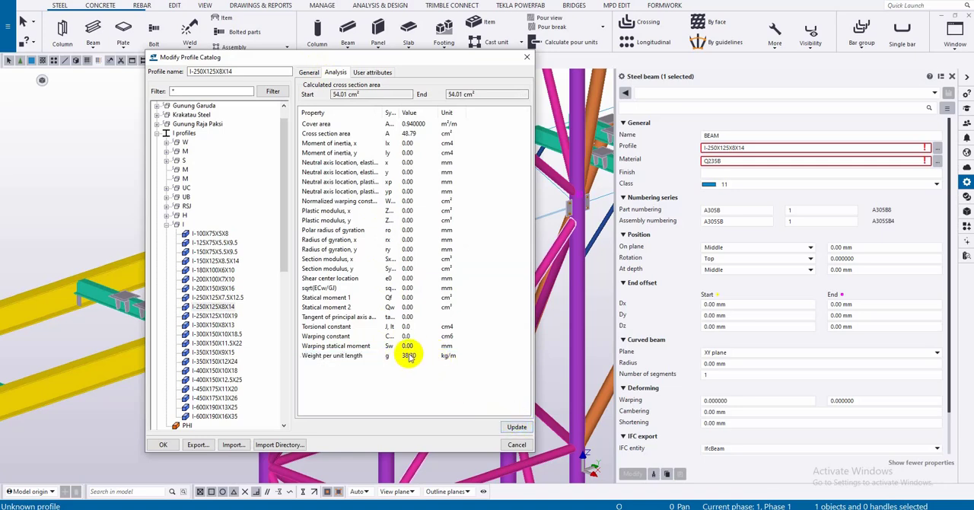
pyautogui.click(163, 444)
pyautogui.click(464, 273)
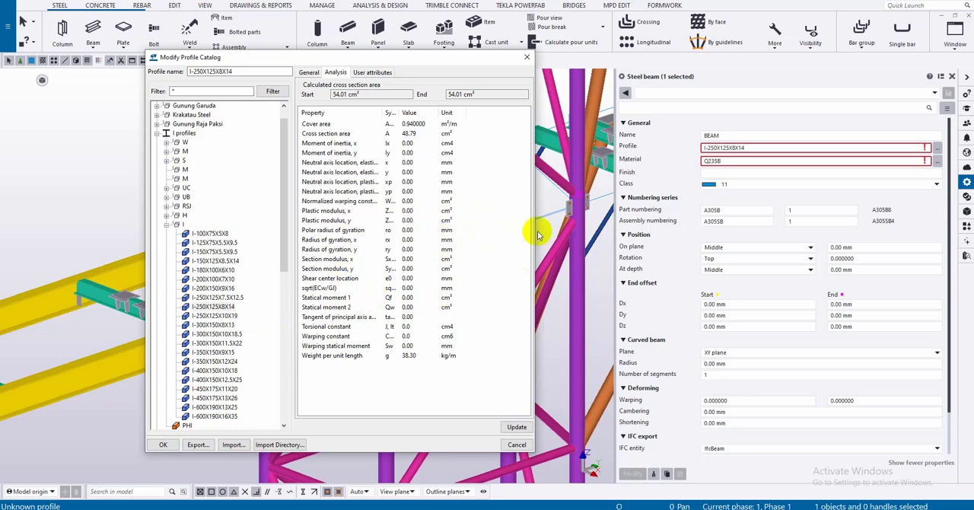
pyautogui.press('Escape')
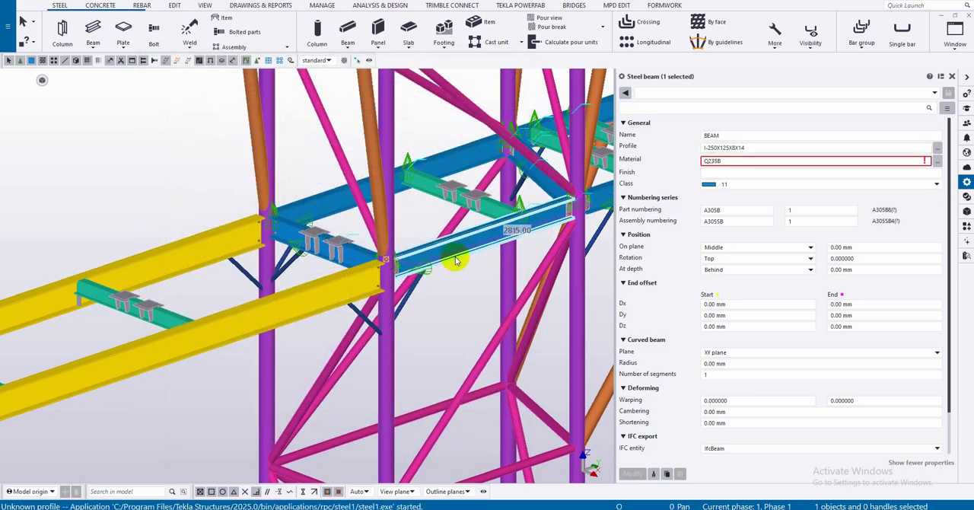
# - Redraw the model view
pyautogui.rightClick(478, 280)
pyautogui.click(491, 324)
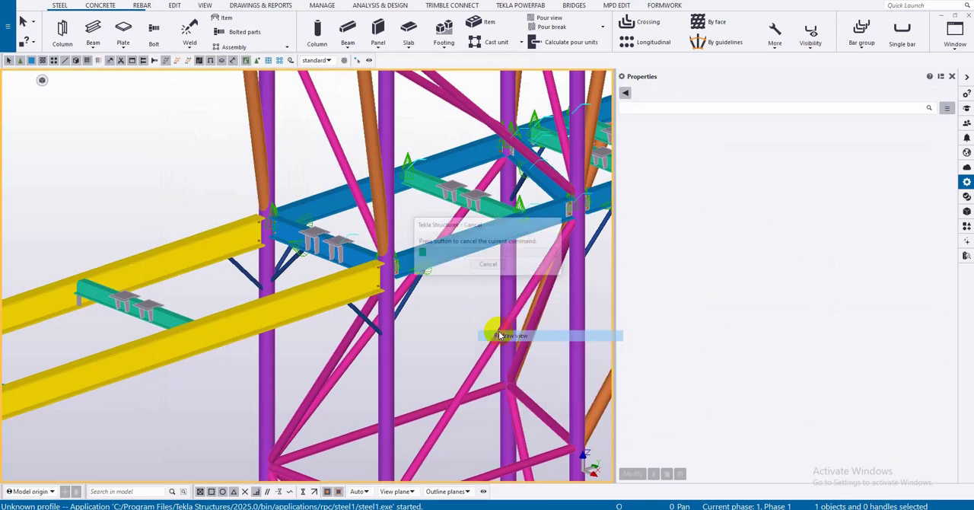
# - Check the material grade in the properties of the blue beam between the columns
pyautogui.click(431, 262)
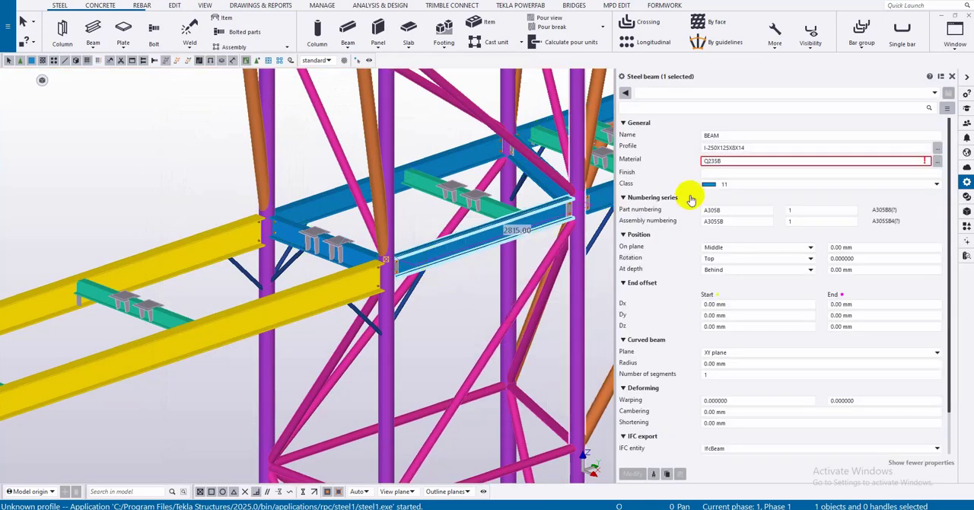
pyautogui.click(722, 161)
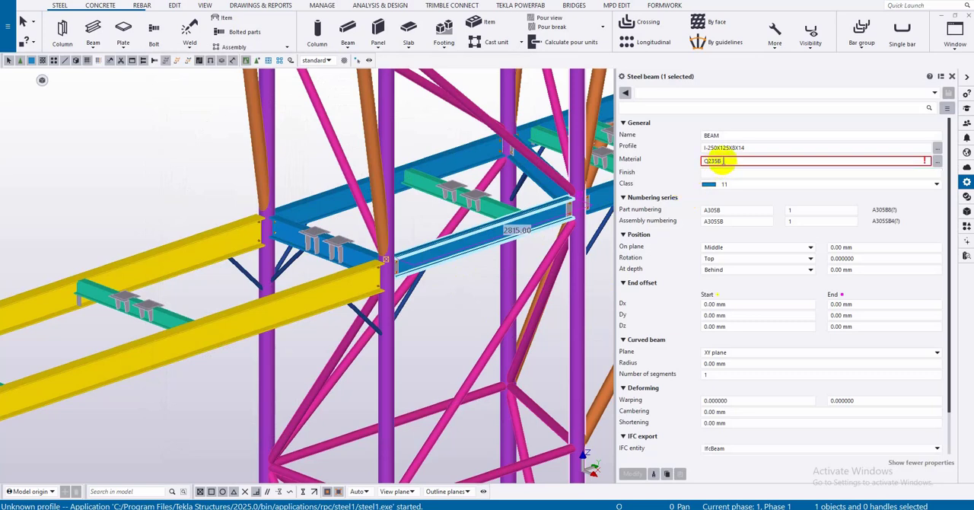
pyautogui.doubleClick(722, 161)
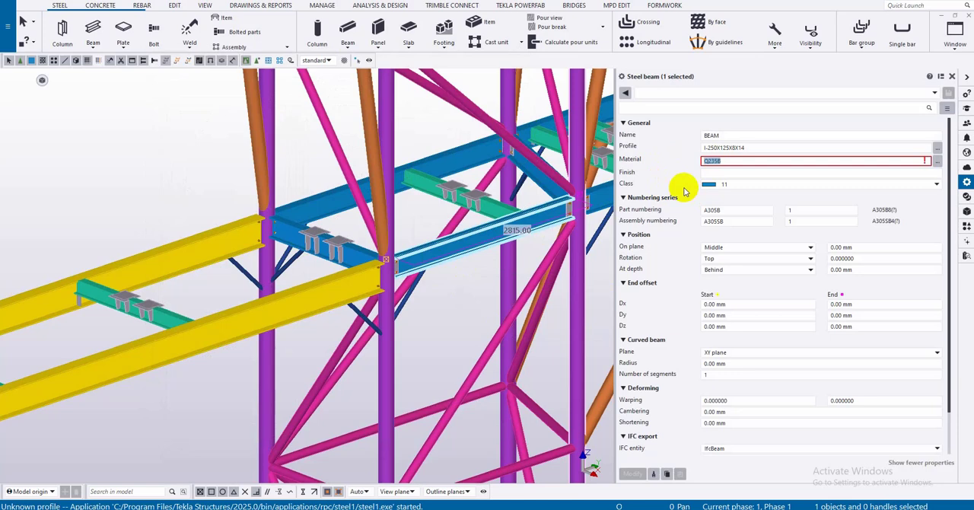
pyautogui.click(427, 326)
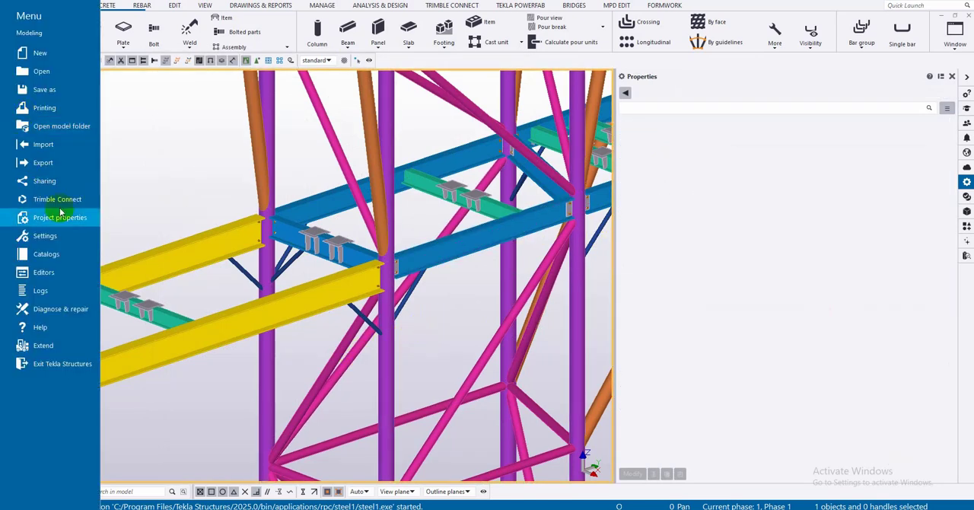
# - Open the material catalog and its import dialog, and close both without importing anything
pyautogui.click(8, 25)
pyautogui.click(60, 255)
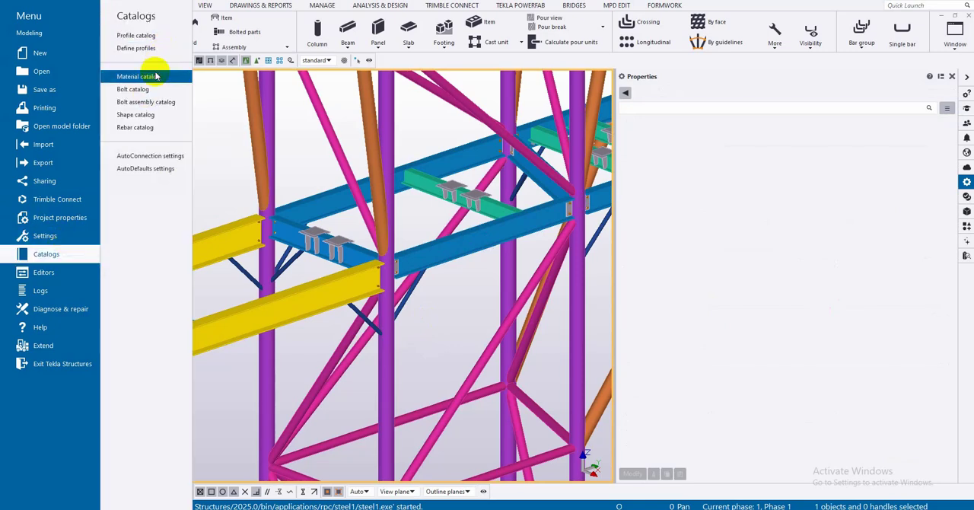
pyautogui.click(152, 71)
pyautogui.click(148, 286)
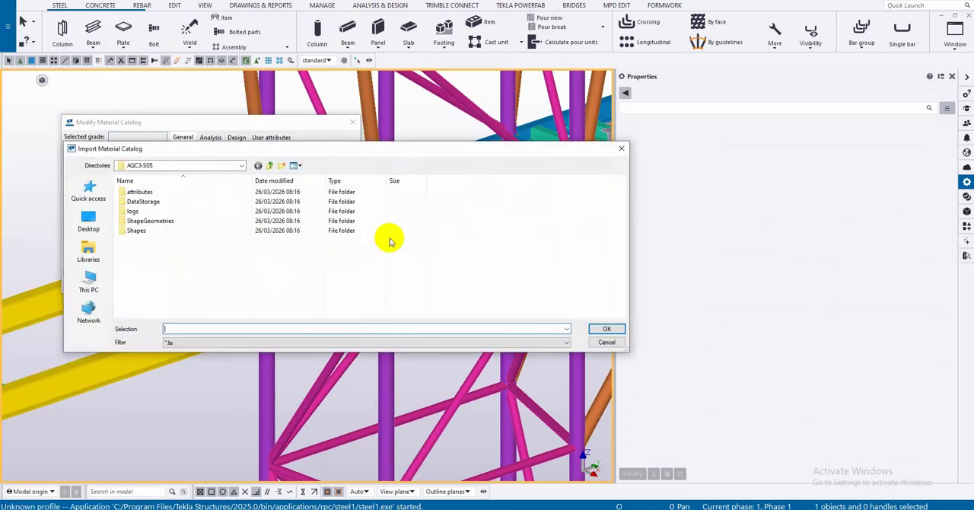
pyautogui.press('Escape')
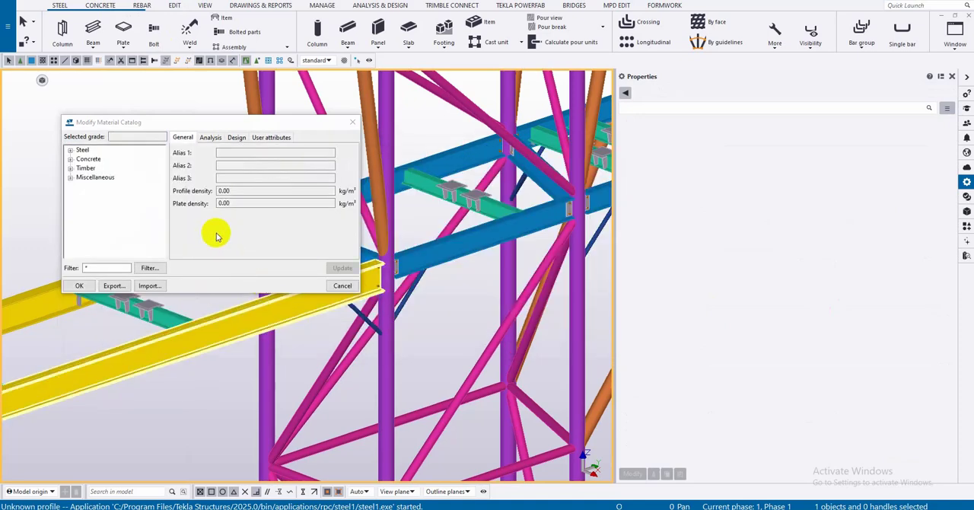
pyautogui.click(342, 286)
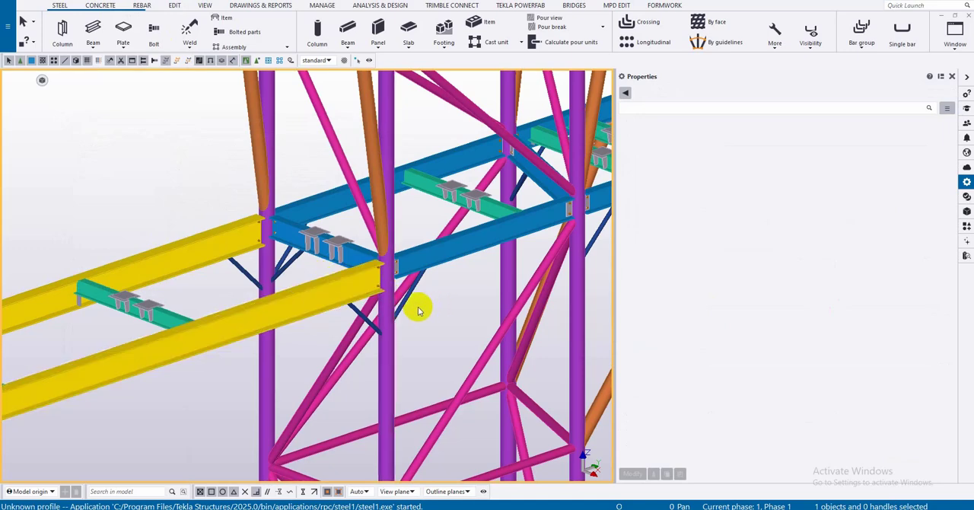
# - Check the material grade in the properties of the front yellow beam
pyautogui.click(332, 300)
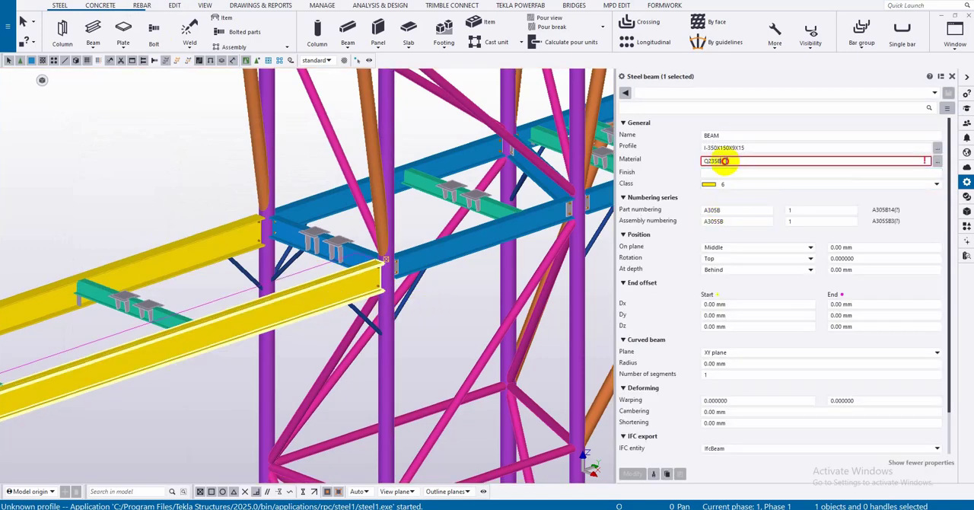
pyautogui.doubleClick(725, 161)
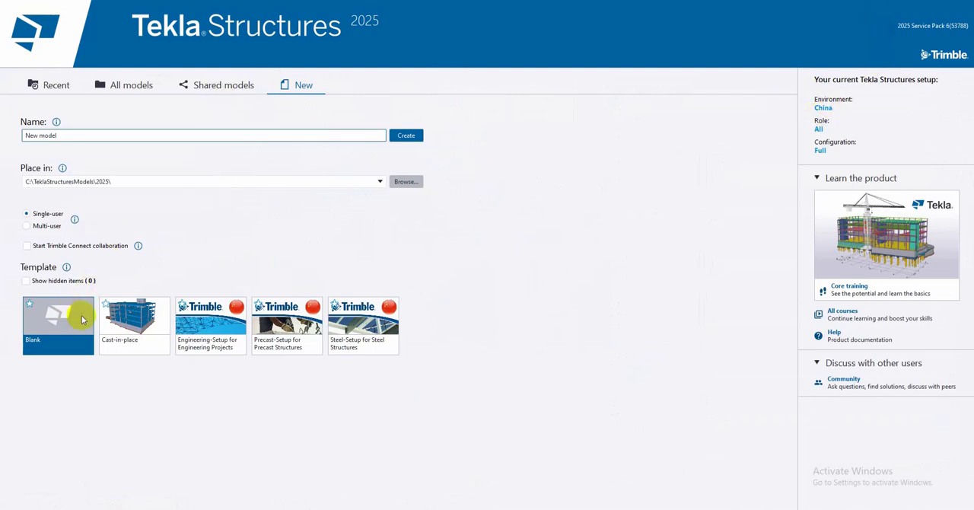
# - Create a single-user model named New model from the Blank template and expand the steel grades in its material catalog
pyautogui.click(399, 136)
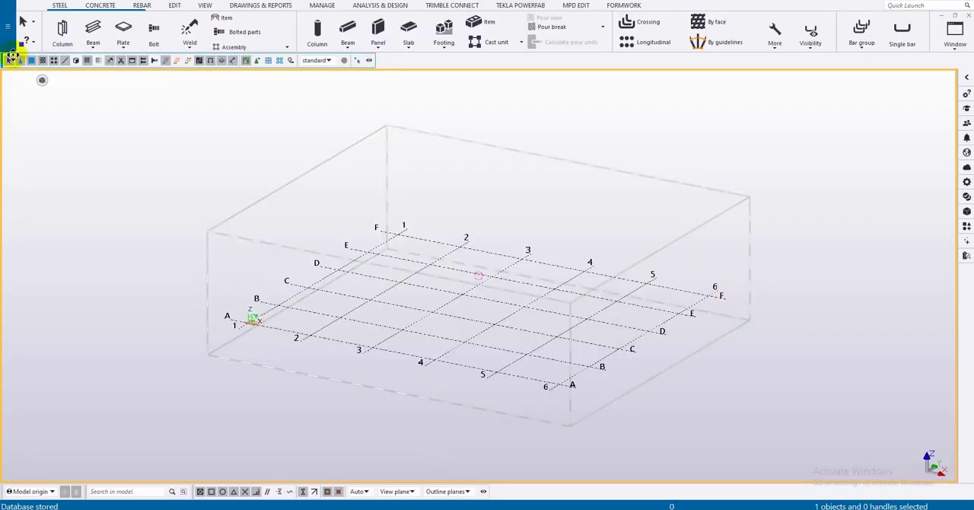
pyautogui.click(9, 46)
pyautogui.click(65, 250)
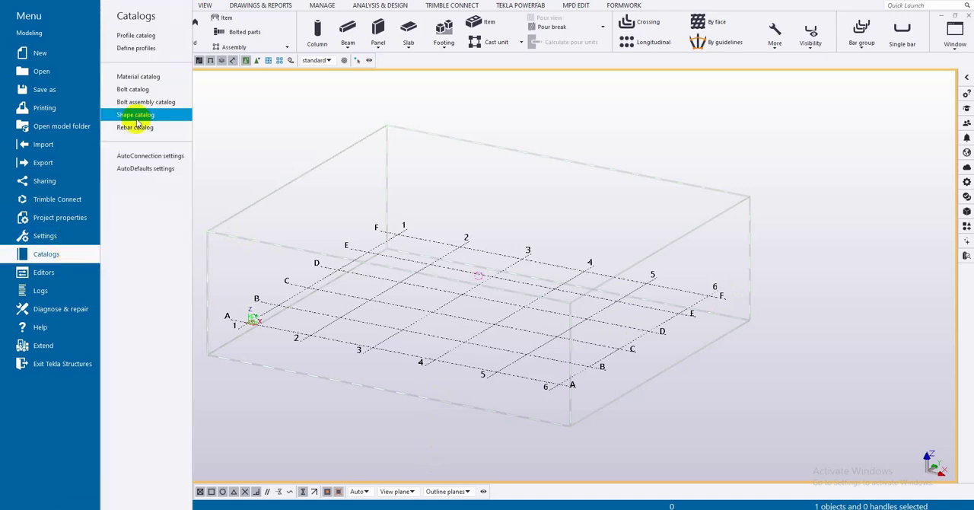
pyautogui.click(138, 76)
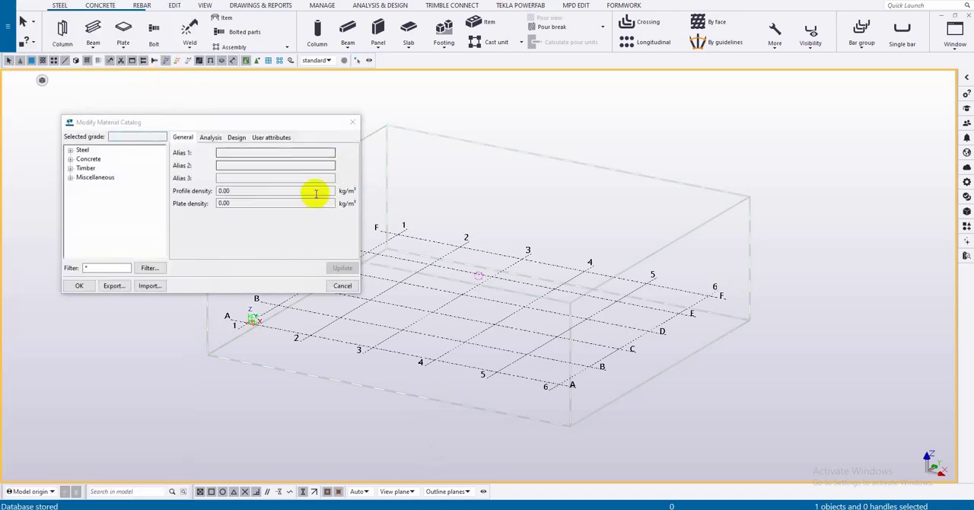
pyautogui.click(81, 150)
pyautogui.doubleClick(82, 150)
pyautogui.scroll(-3, 91, 239)
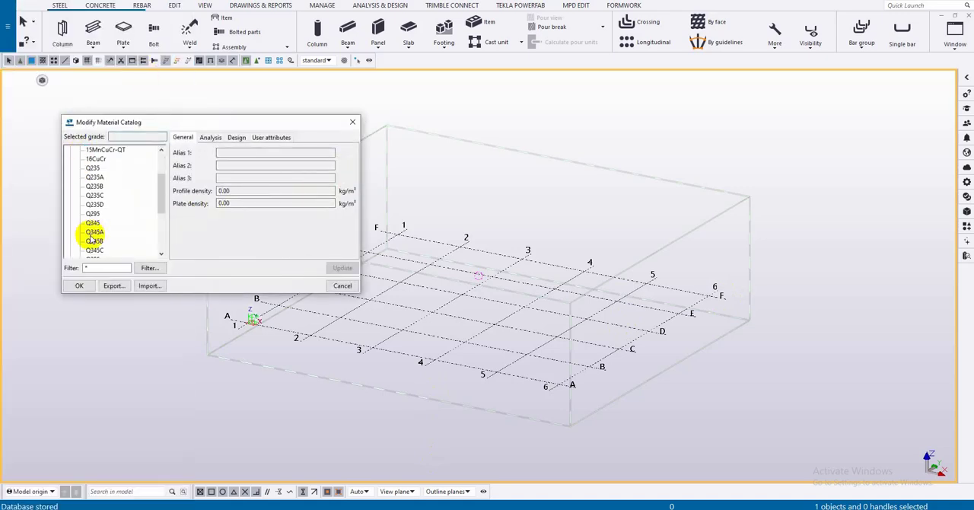
# - Recheck the yellow beam's material grade in the original model, and return to the new model's material catalog
pyautogui.click(288, 508)
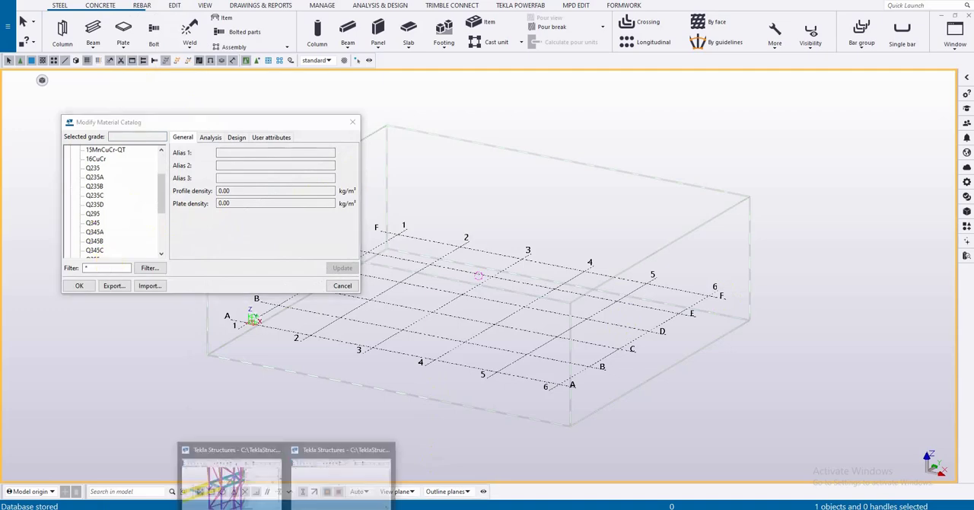
pyautogui.click(259, 492)
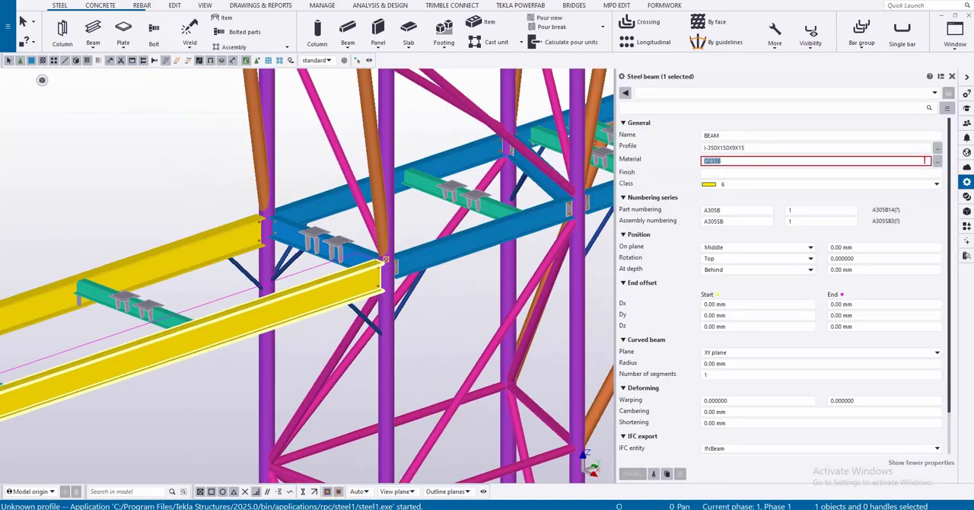
pyautogui.click(288, 508)
pyautogui.click(243, 479)
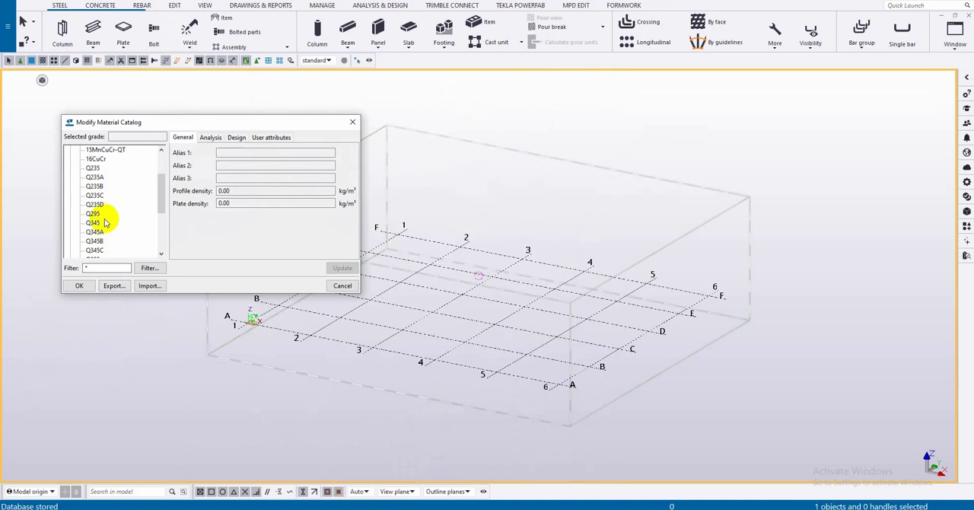
# - Export the steel grade Q235B to the Desktop as q235b and close the material catalog
pyautogui.click(95, 186)
pyautogui.rightClick(96, 188)
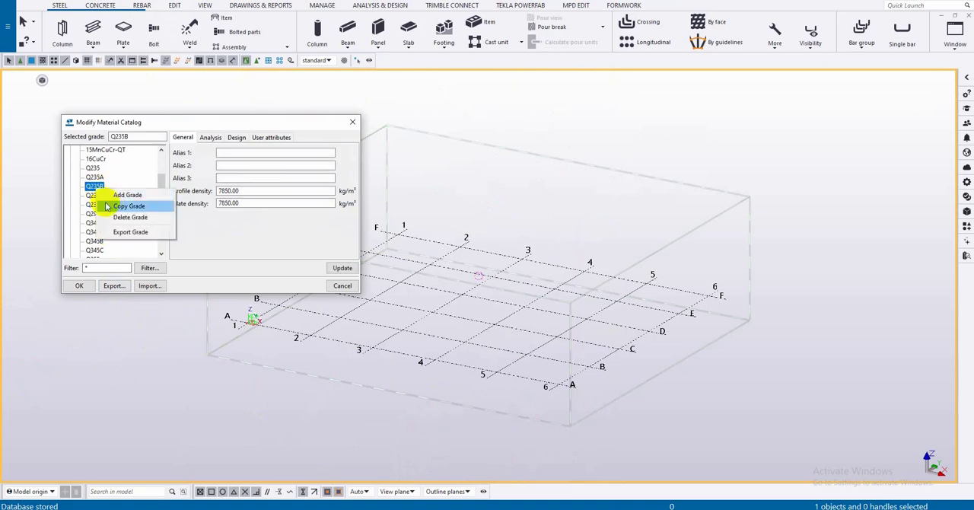
pyautogui.click(130, 231)
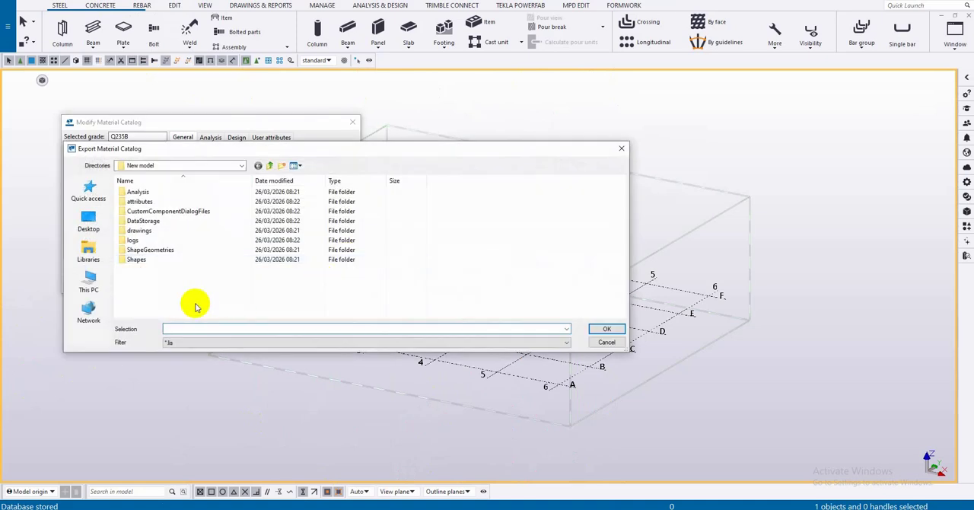
pyautogui.click(88, 220)
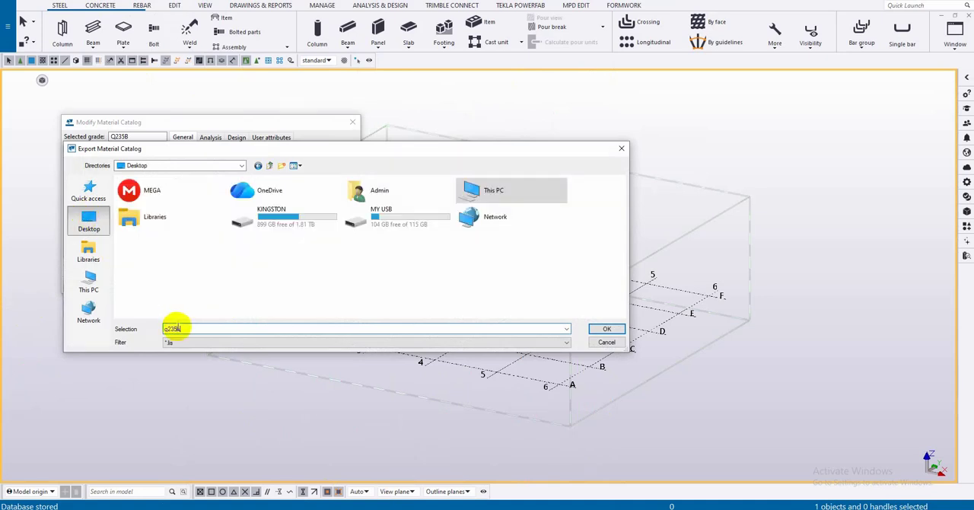
pyautogui.click(603, 329)
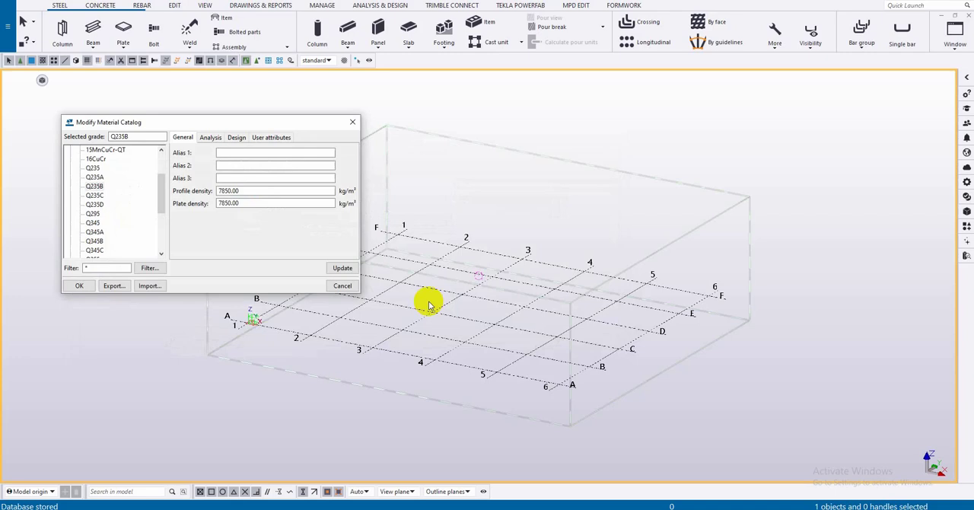
pyautogui.click(339, 286)
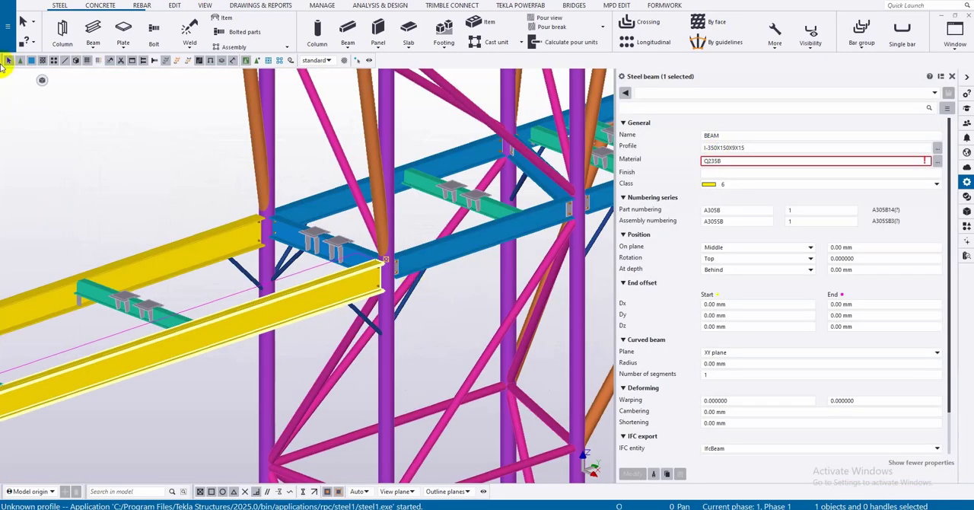
# - Import q235b.lis from the Desktop into the original model's material catalog and save the changes to the model folder
pyautogui.click(6, 27)
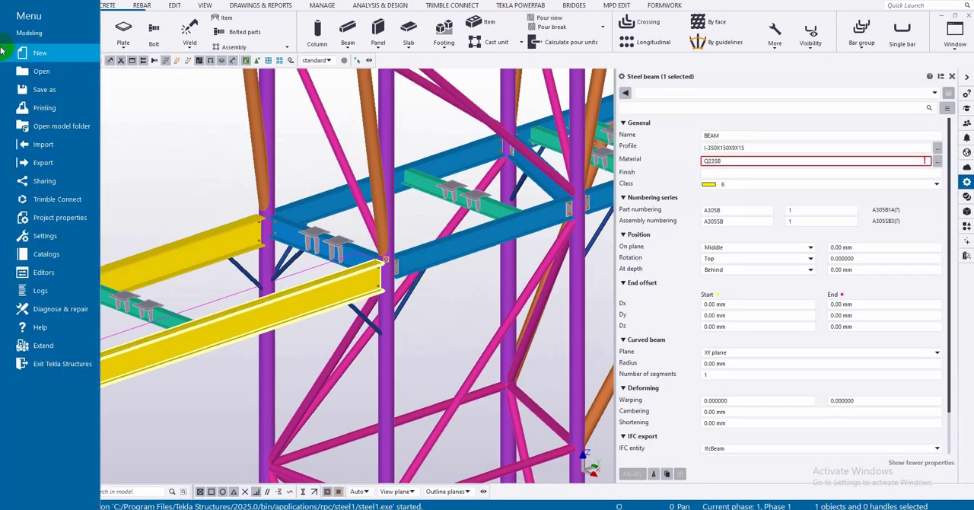
pyautogui.click(45, 254)
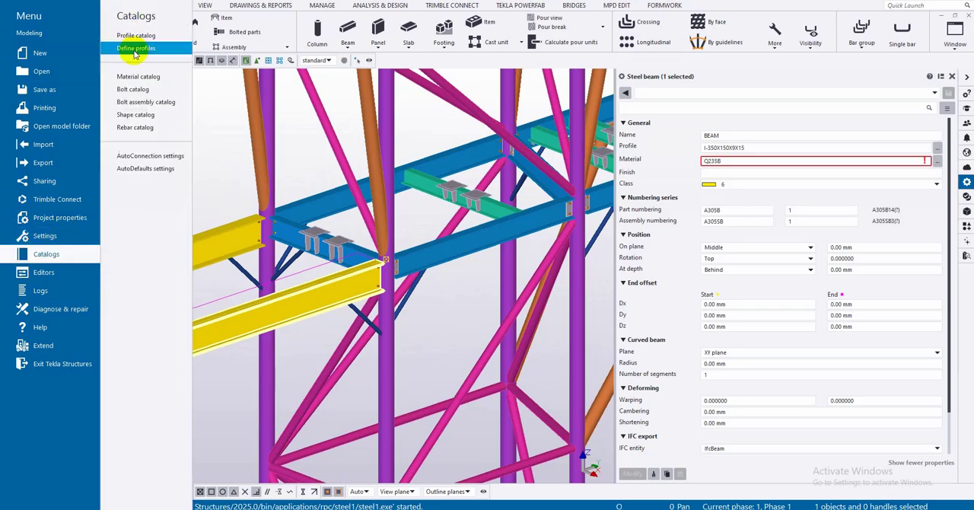
pyautogui.click(136, 76)
pyautogui.click(150, 286)
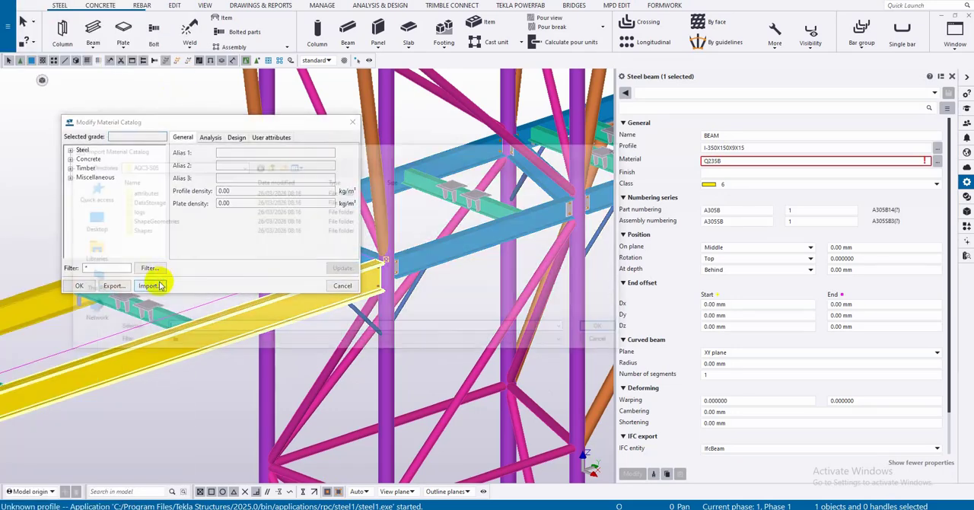
pyautogui.click(88, 220)
pyautogui.doubleClick(152, 239)
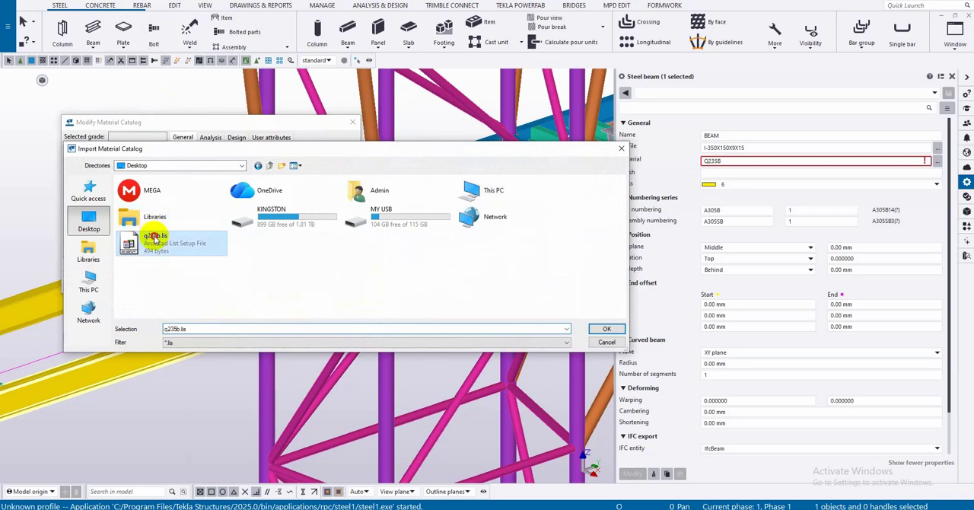
pyautogui.click(81, 287)
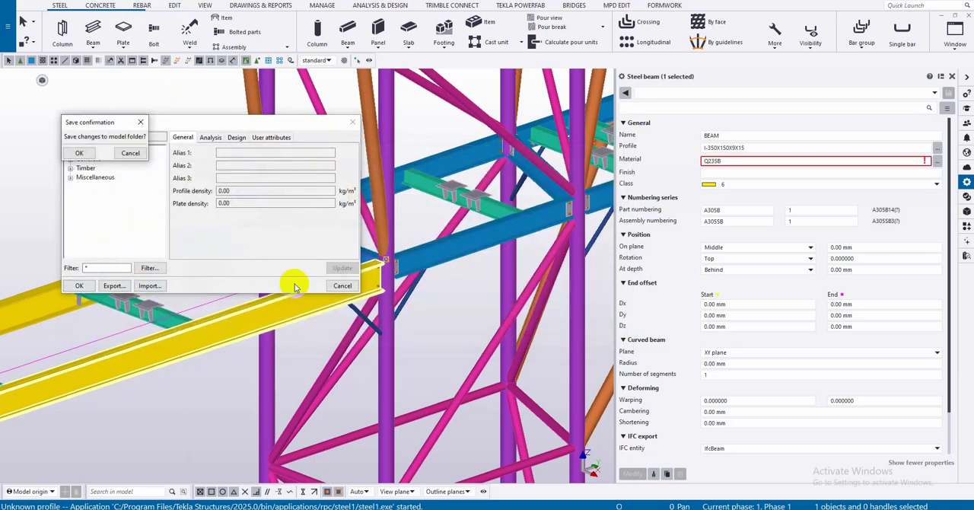
pyautogui.click(77, 152)
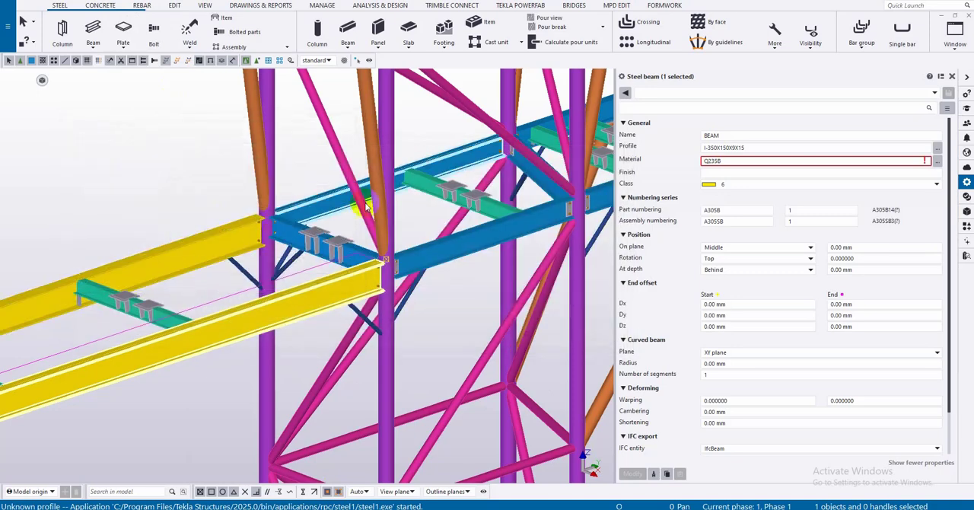
# - Check the material field in the properties of the rear yellow beam, the brown brace and the blue beam
pyautogui.click(172, 159)
pyautogui.click(200, 246)
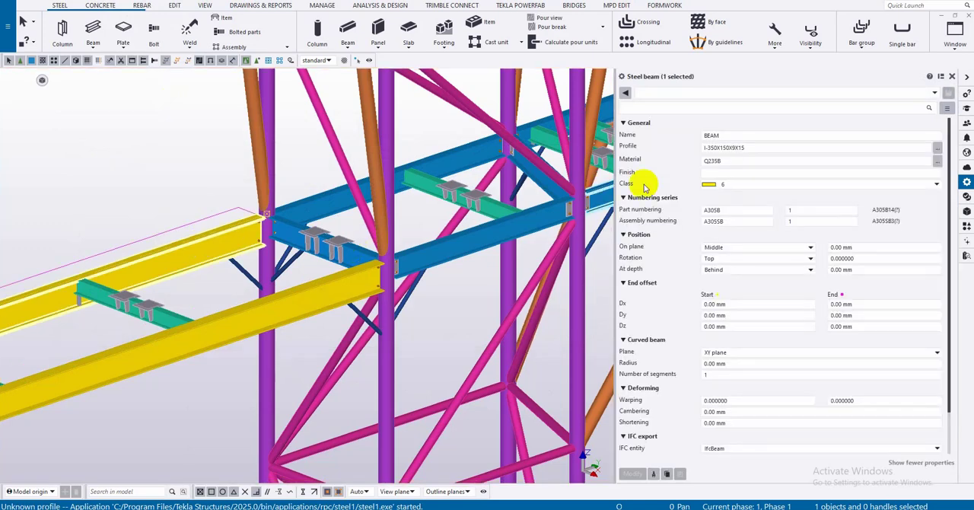
pyautogui.doubleClick(712, 160)
pyautogui.click(373, 234)
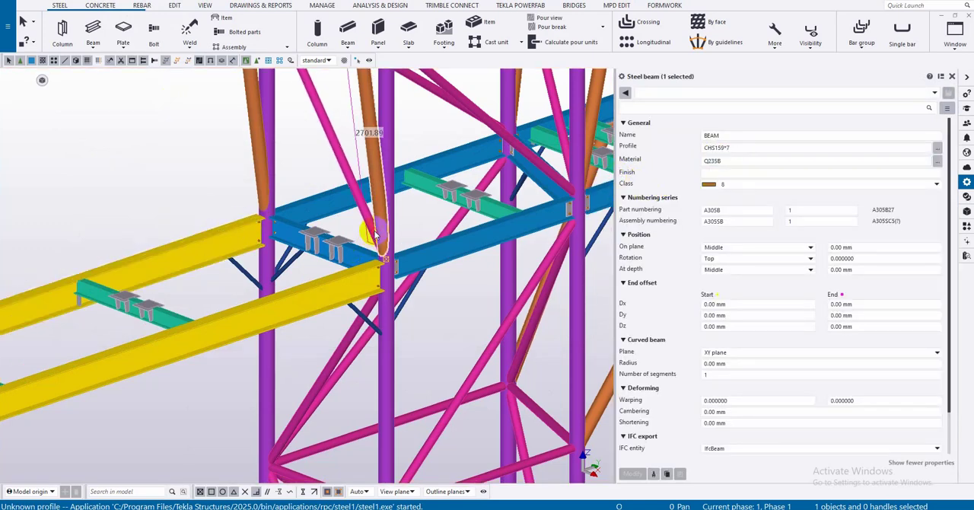
pyautogui.click(325, 209)
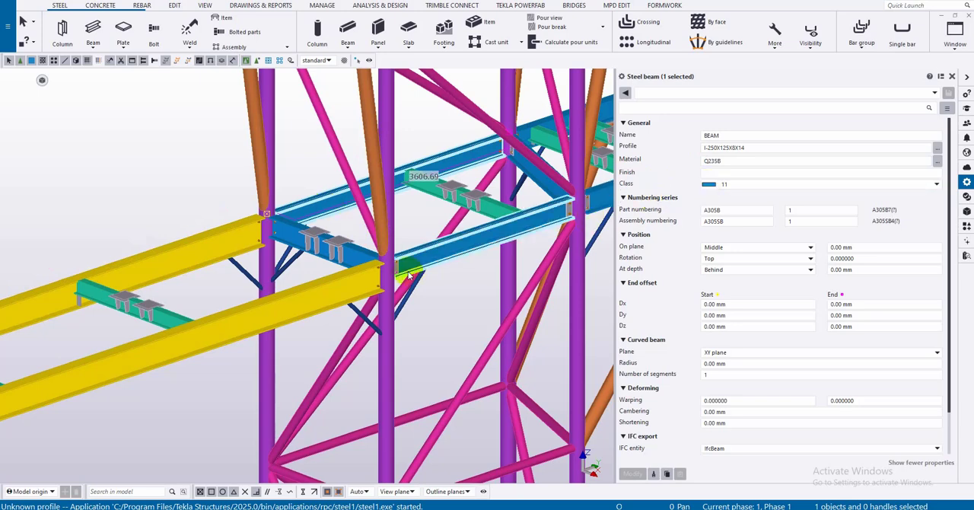
pyautogui.scroll(-5, 409, 273)
pyautogui.scroll(5, 408, 274)
pyautogui.moveTo(455, 248); pyautogui.dragTo(351, 289, button='middle')
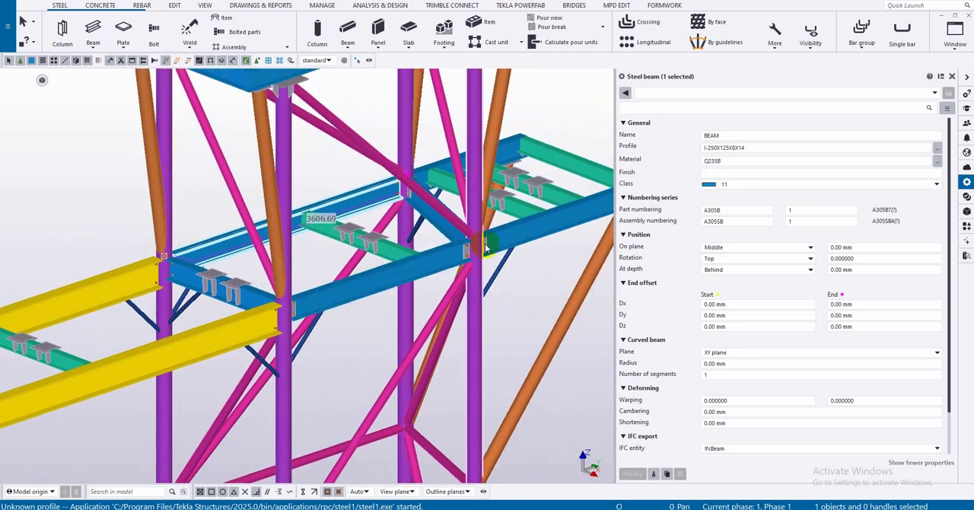